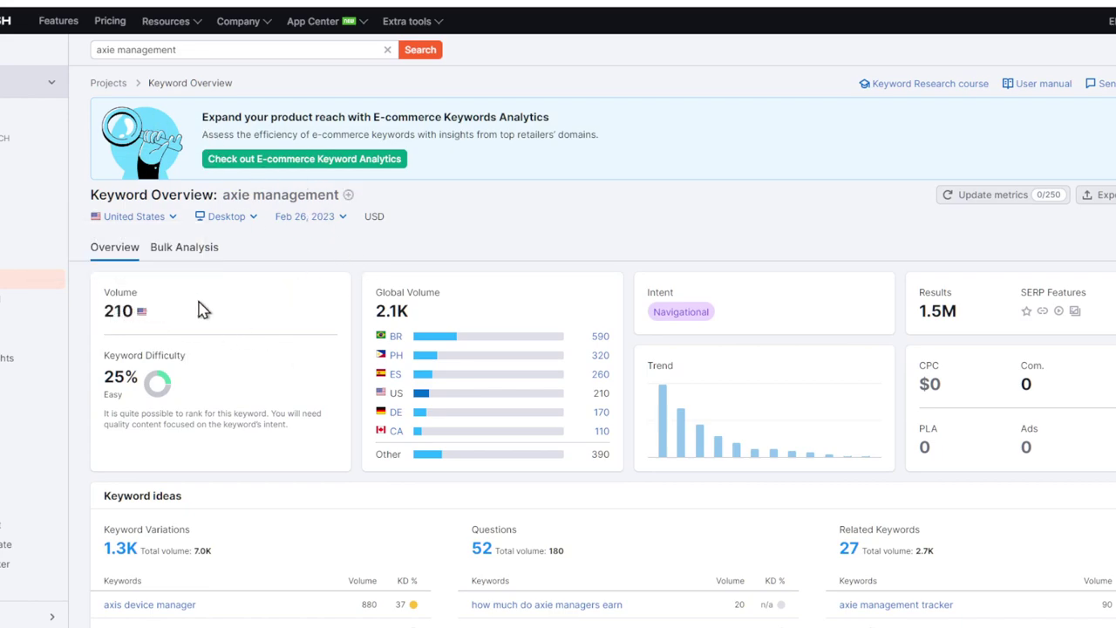
scroll(228, 319, down, 1)
scroll(228, 319, down, 2)
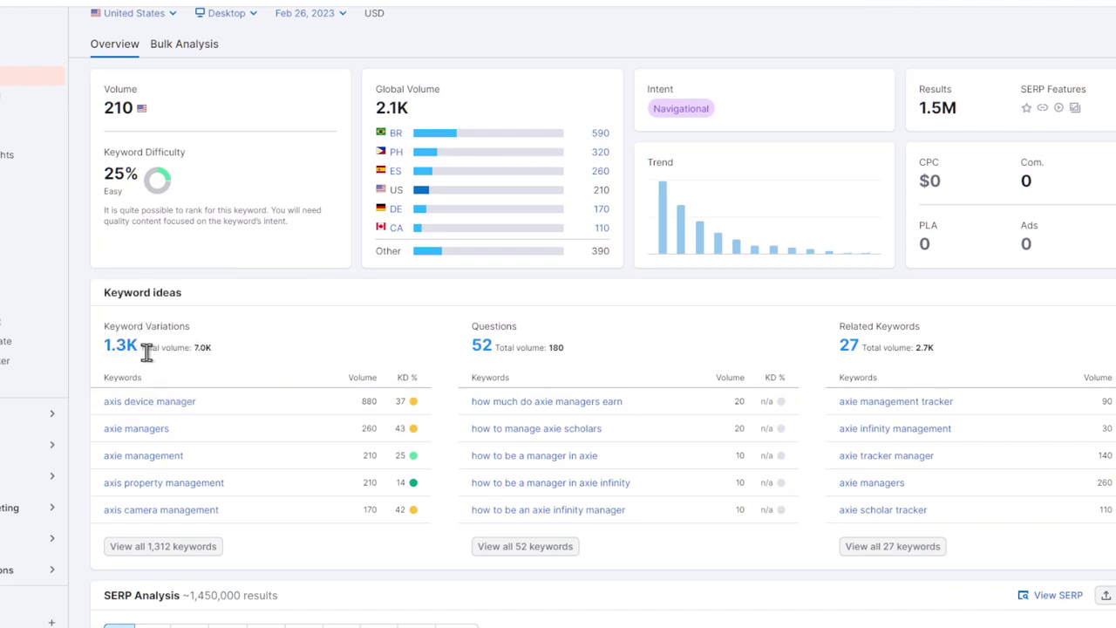
drag(441, 347, 530, 351)
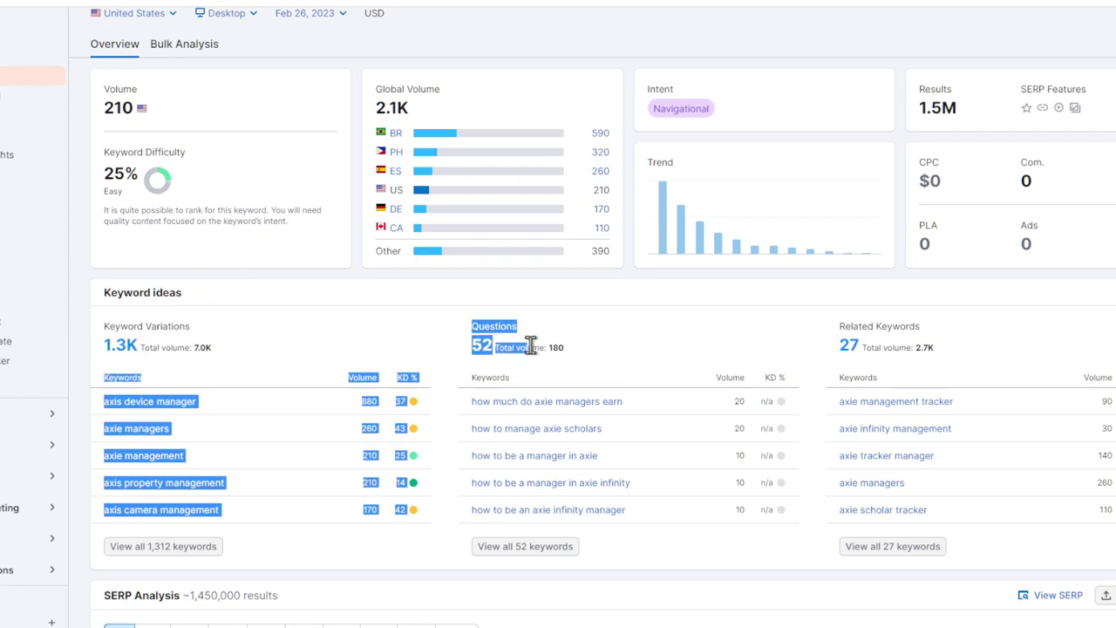
click(611, 327)
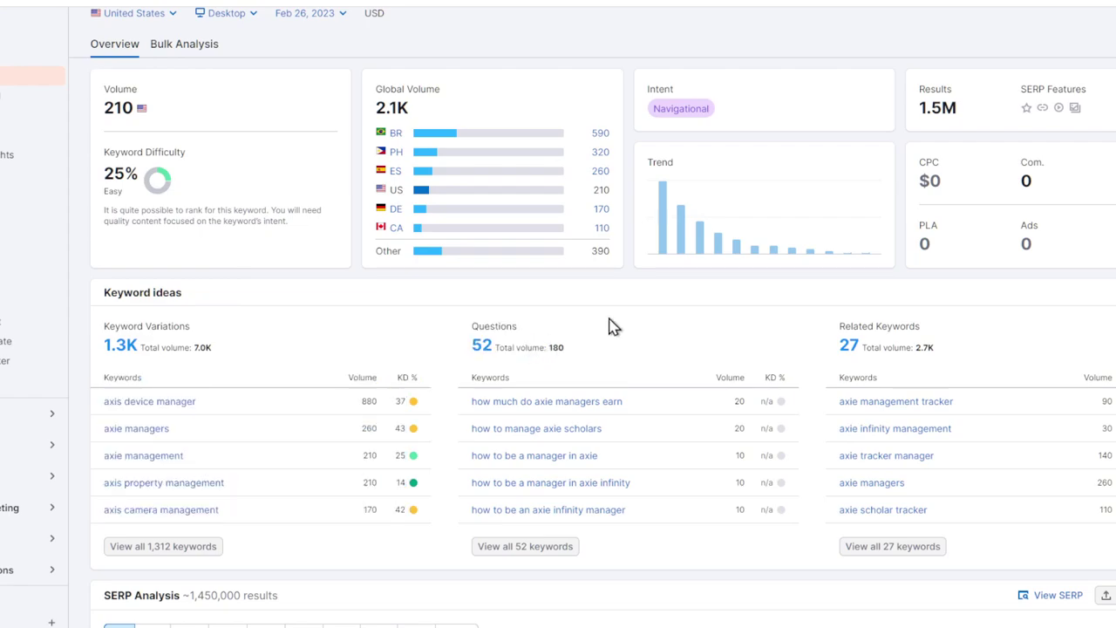
drag(837, 326, 919, 340)
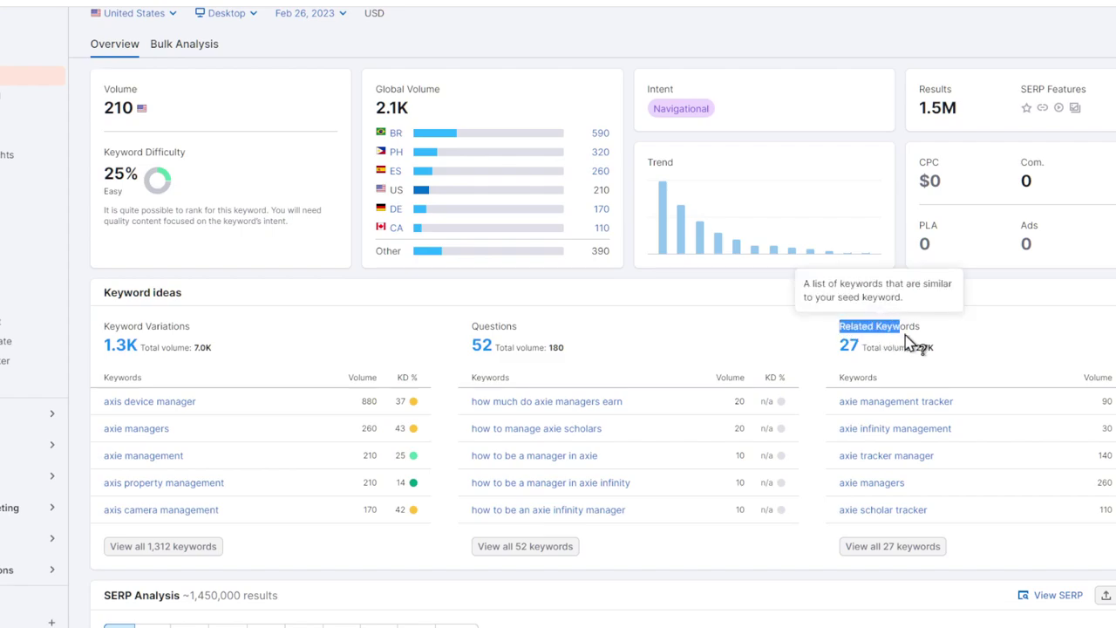
click(974, 335)
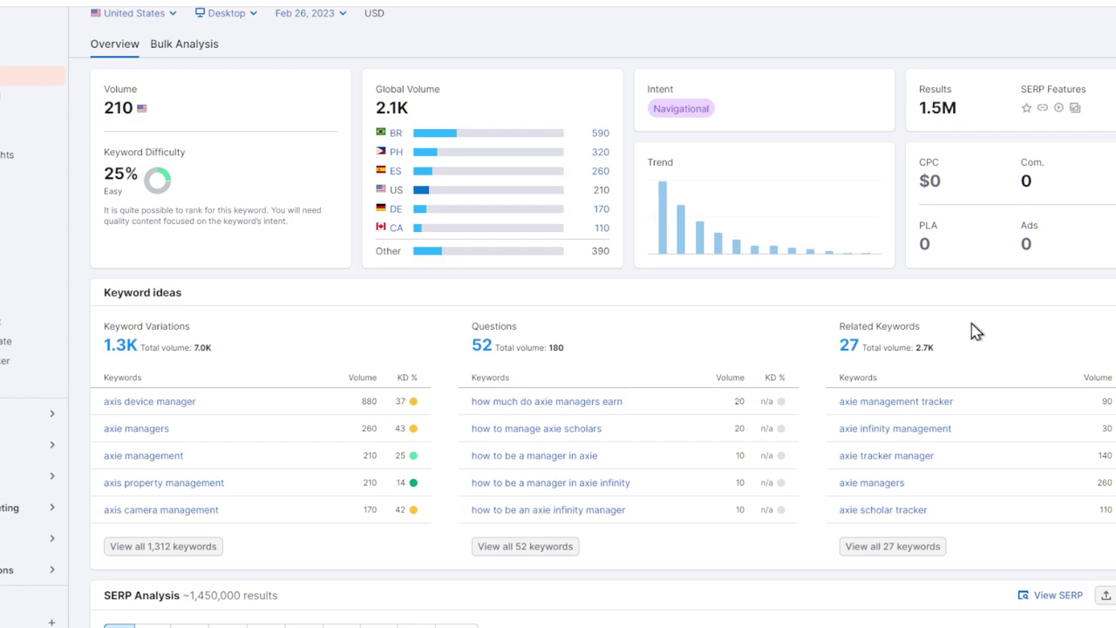
mouse_move(179, 338)
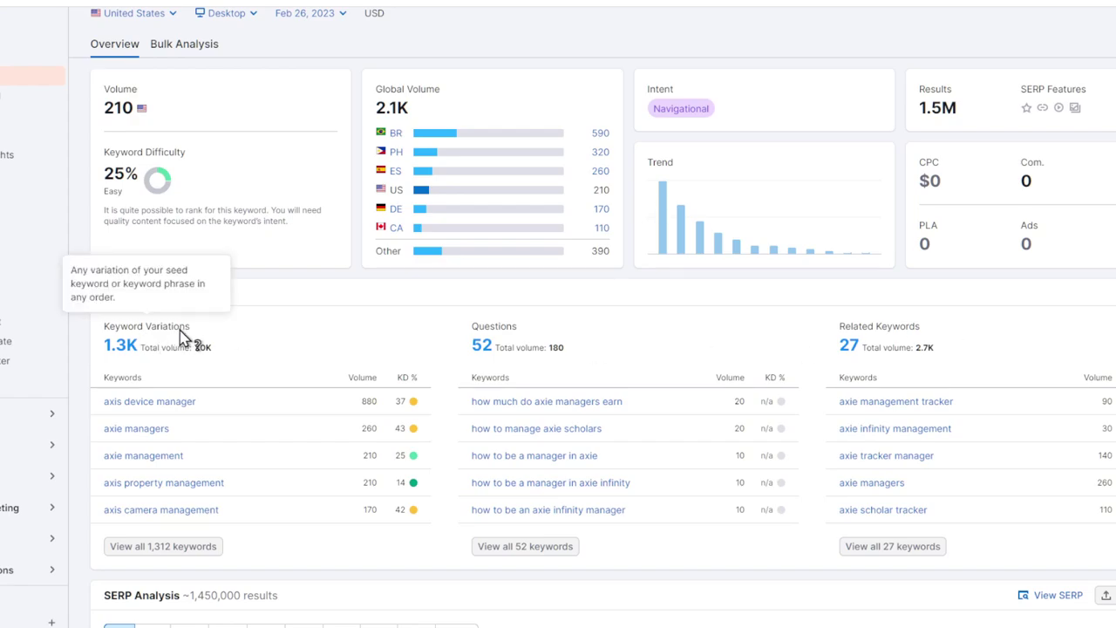
scroll(182, 338, up, 5)
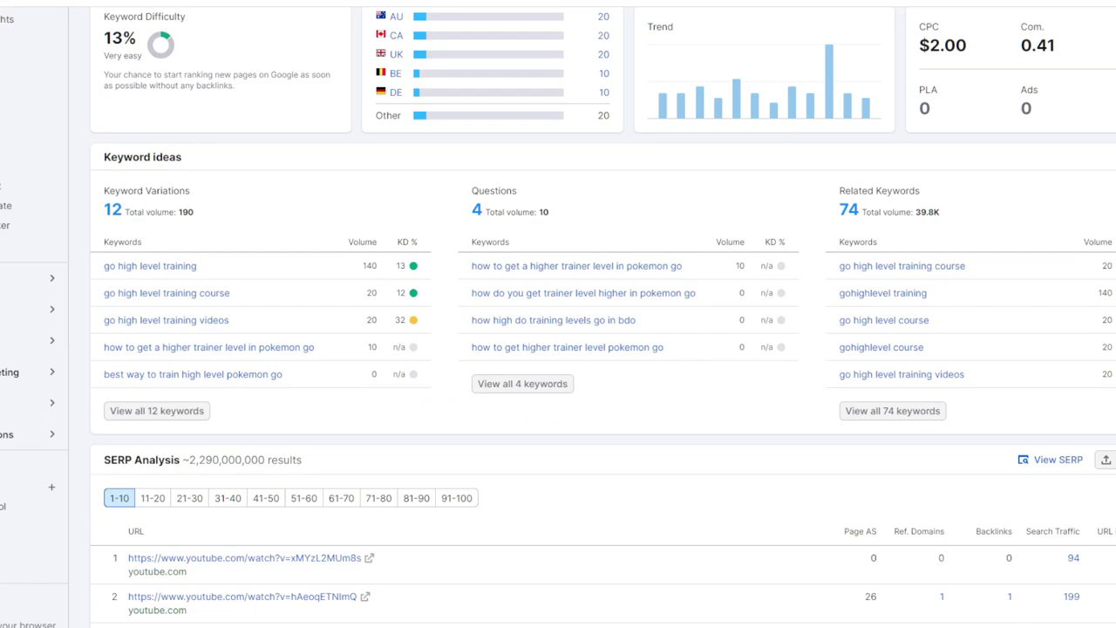
scroll(311, 169, up, 2)
scroll(311, 169, up, 5)
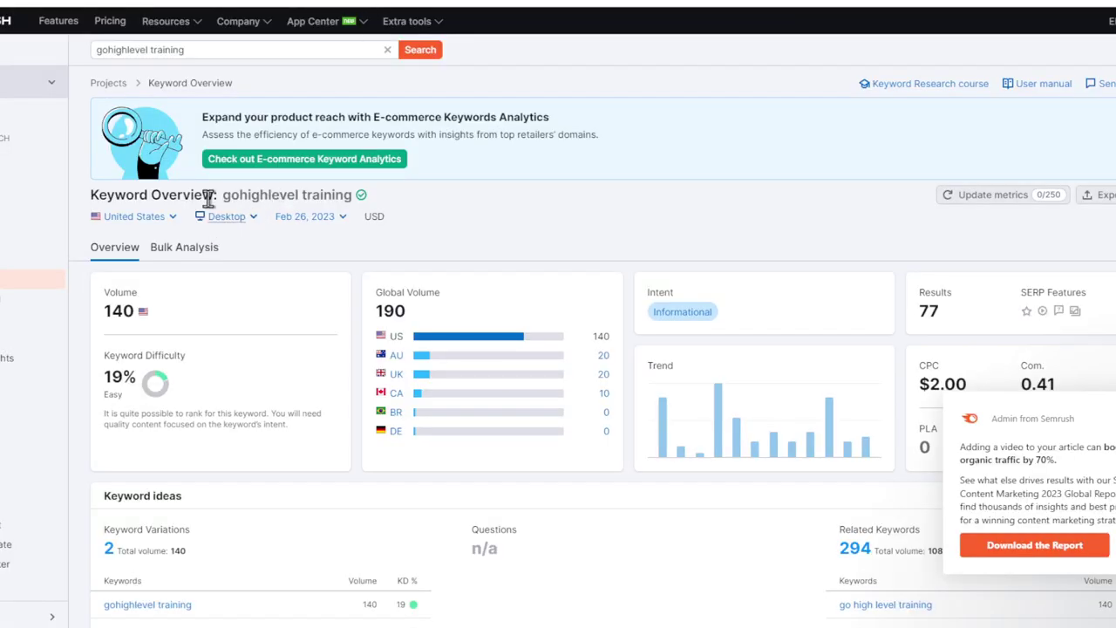
drag(222, 194, 361, 210)
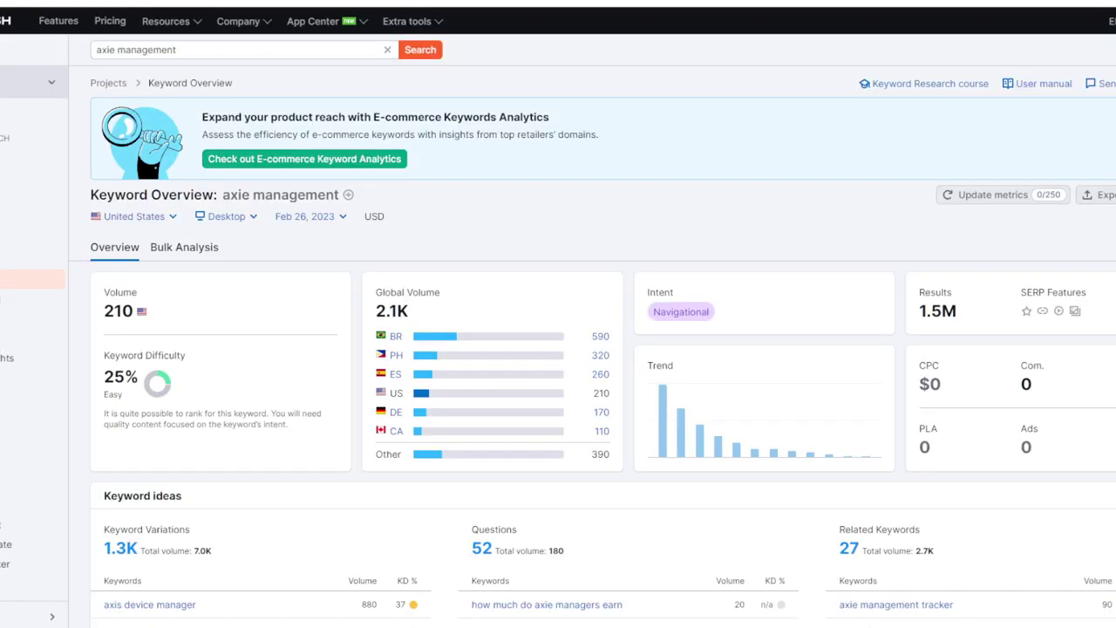
Search Semrush for 'living off the grid' in place of 'axie management' and review the results
triple_click(209, 58)
text(livi)
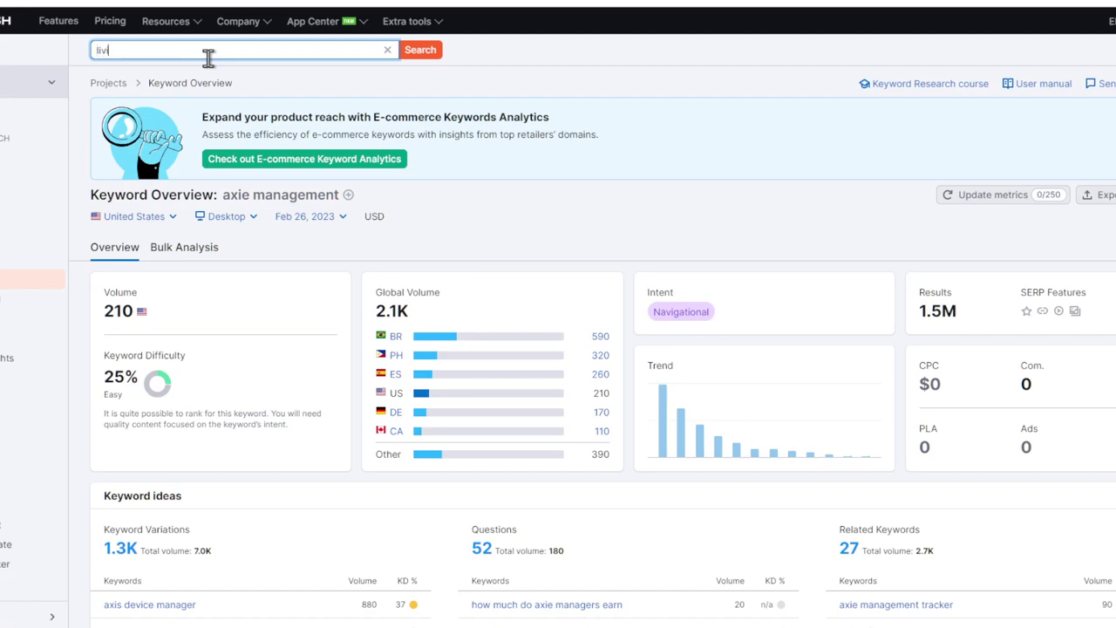
text(ng off the grid)
key(Return)
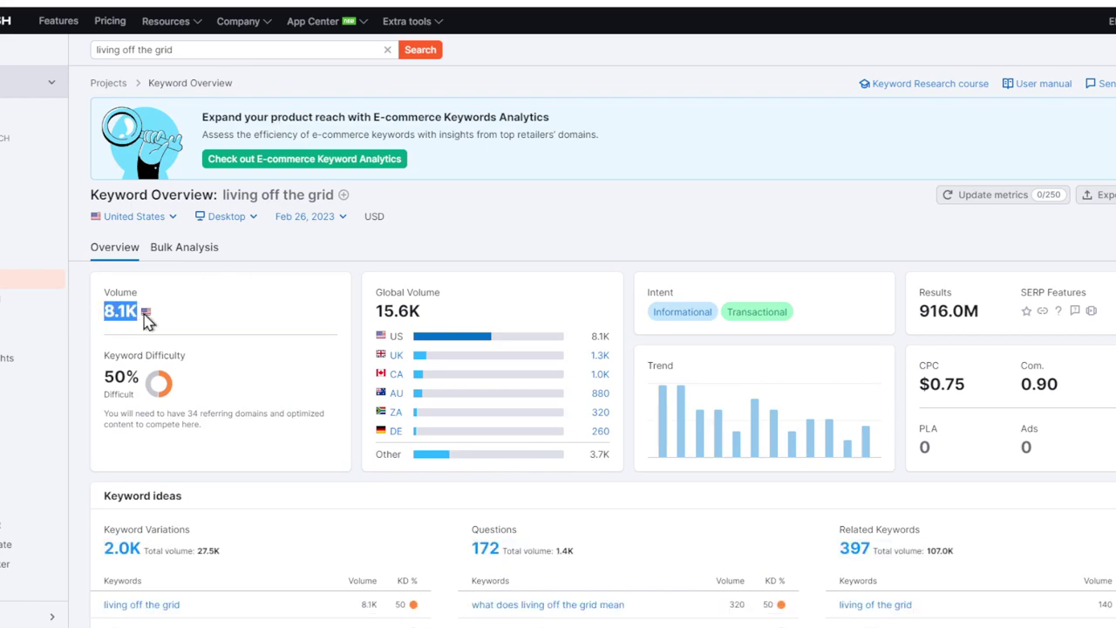
scroll(375, 297, down, 3)
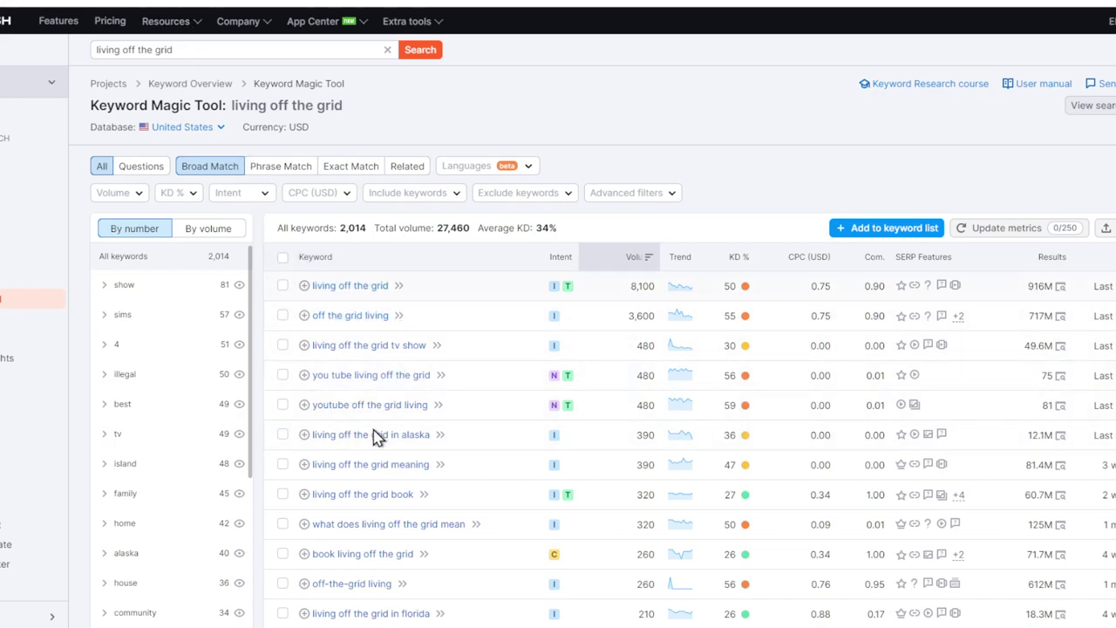
click(182, 56)
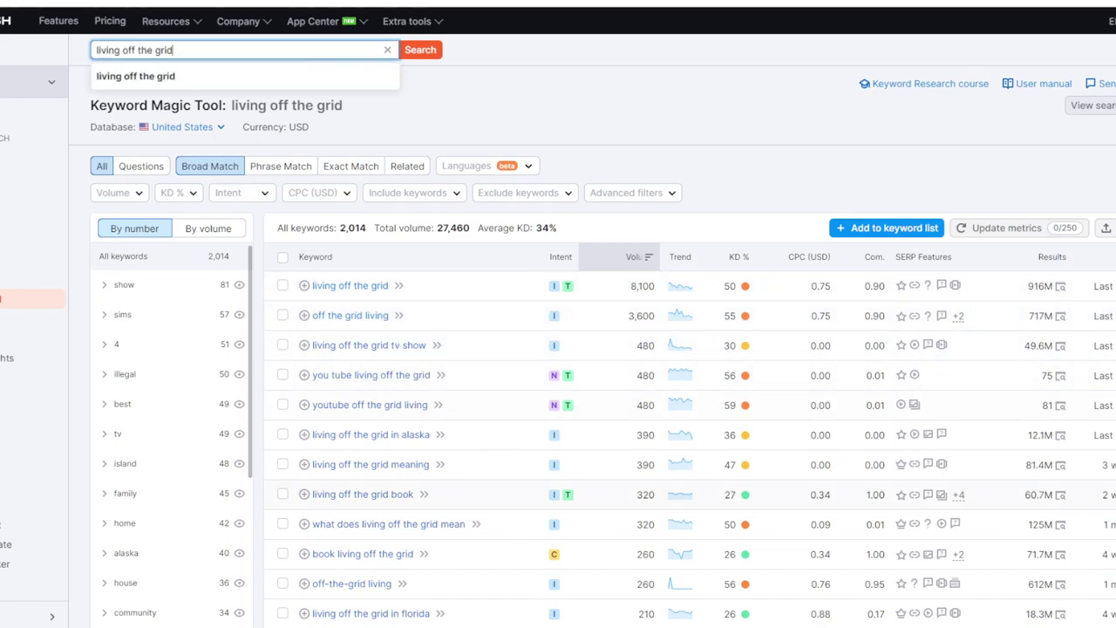
key(Escape)
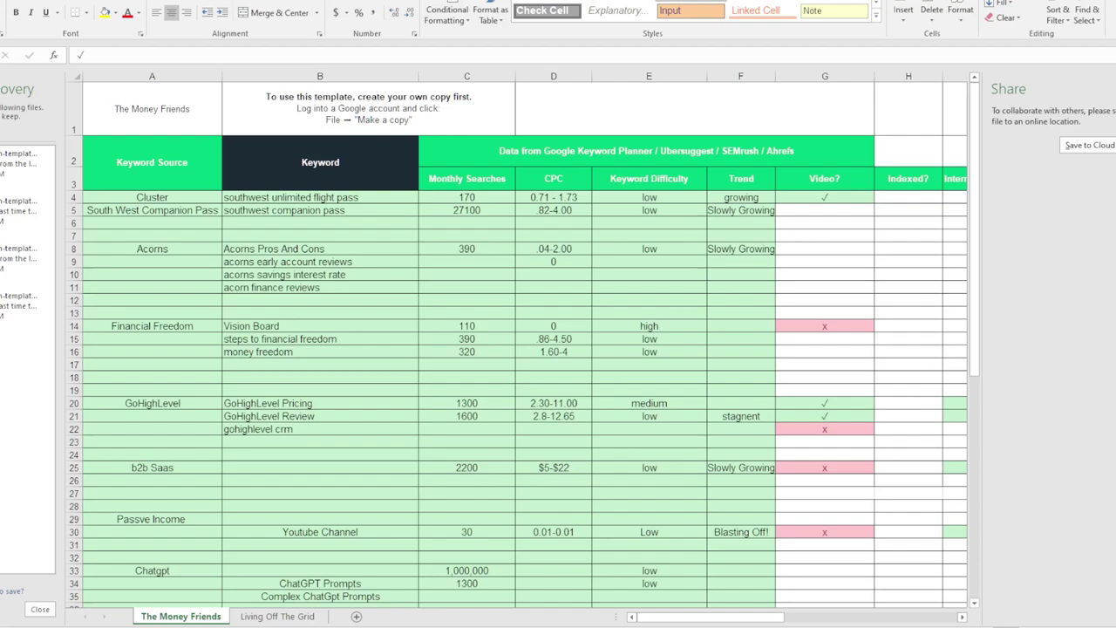
Review the Money Friends sheet, selecting the CPC, Keyword Difficulty and Trend headers (D3–F3)
scroll(520, 229, down, 2)
scroll(520, 229, down, 3)
scroll(520, 229, down, 2)
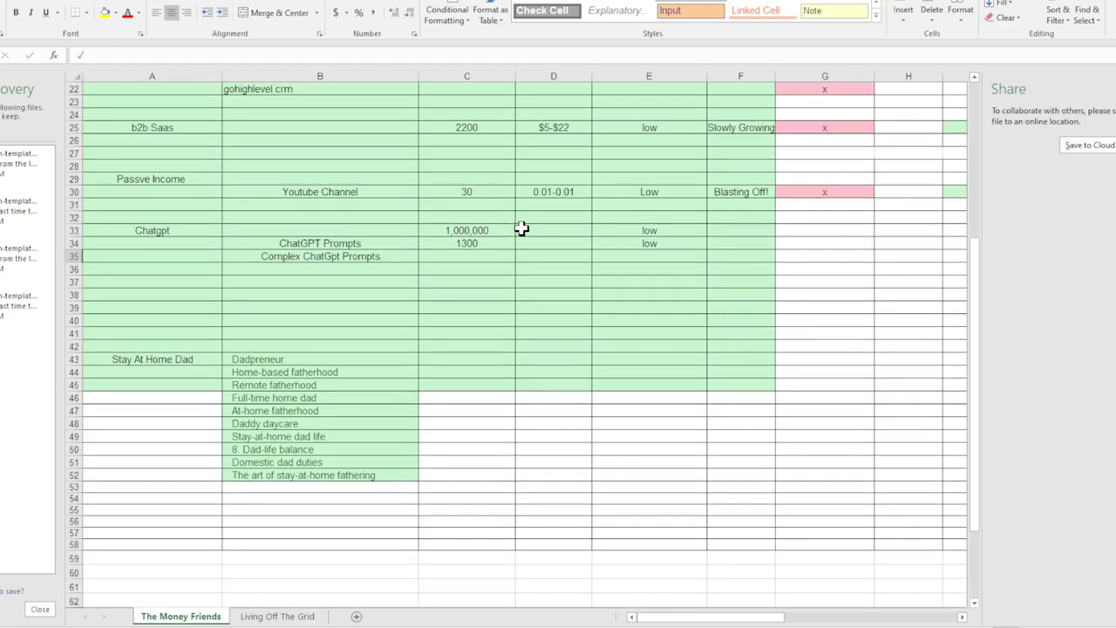
scroll(520, 229, up, 2)
scroll(521, 229, up, 2)
scroll(521, 228, up, 3)
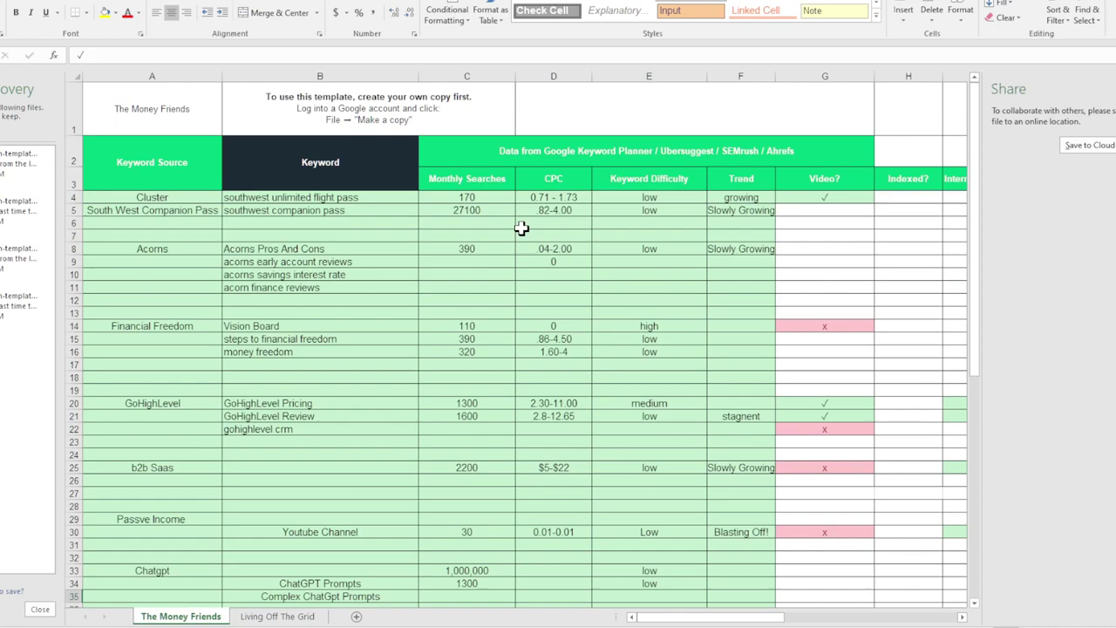
click(559, 172)
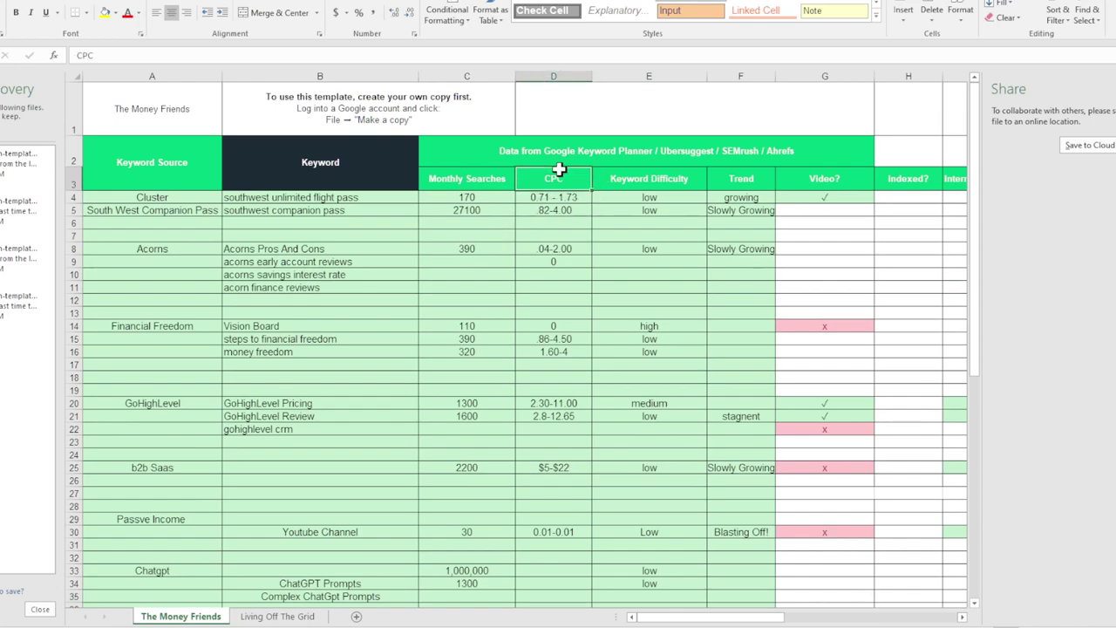
click(640, 184)
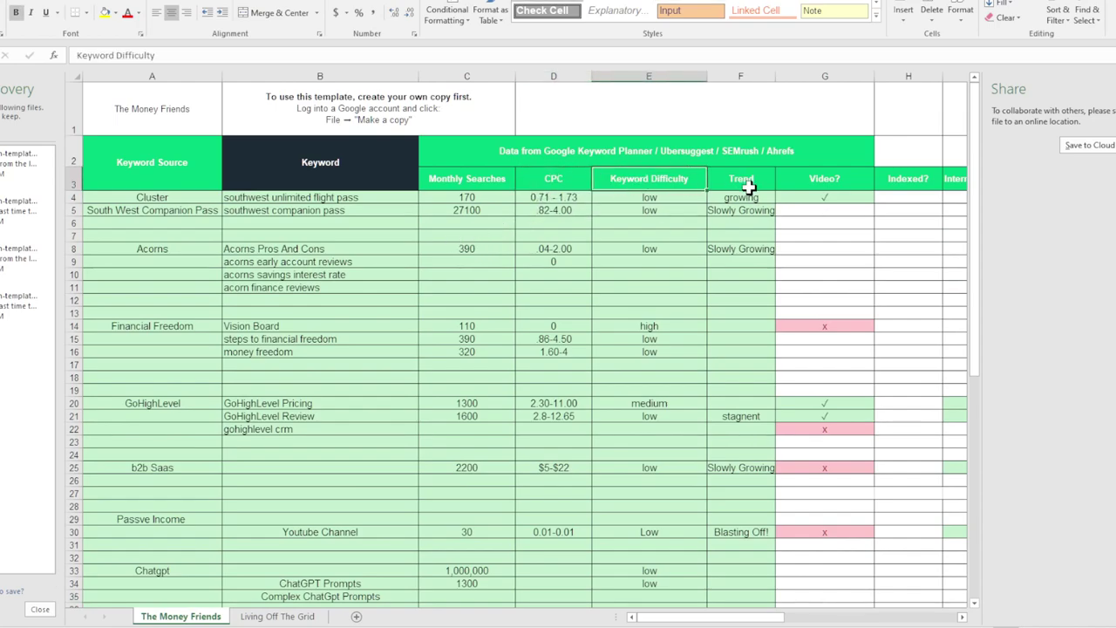
click(748, 187)
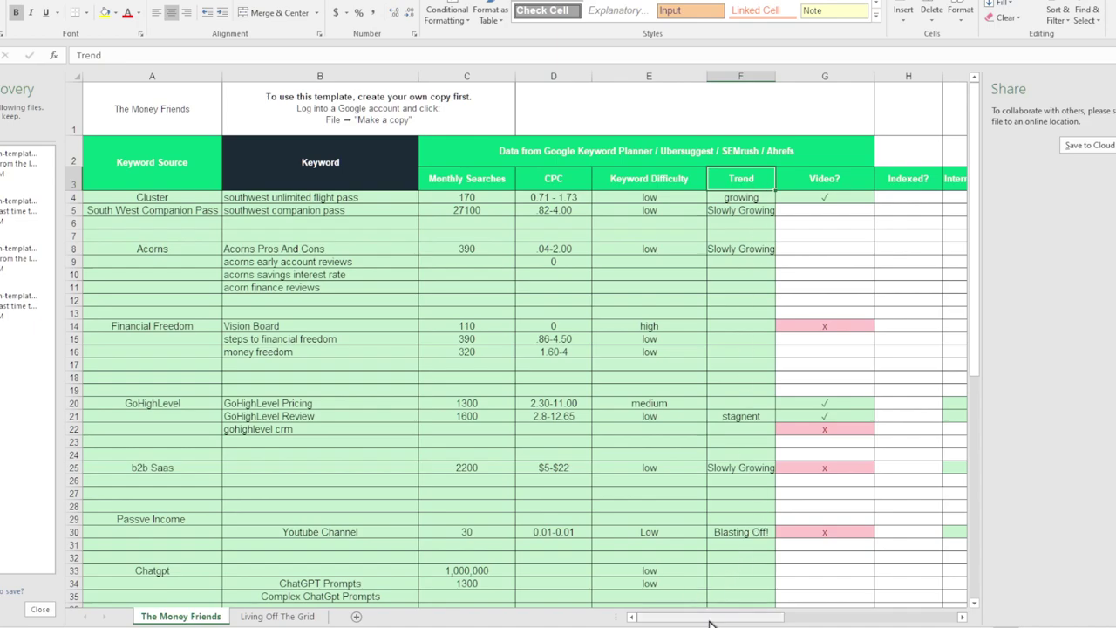
mouse_move(723, 619)
mouse_down()
mouse_move(811, 620)
mouse_move(724, 620)
mouse_up()
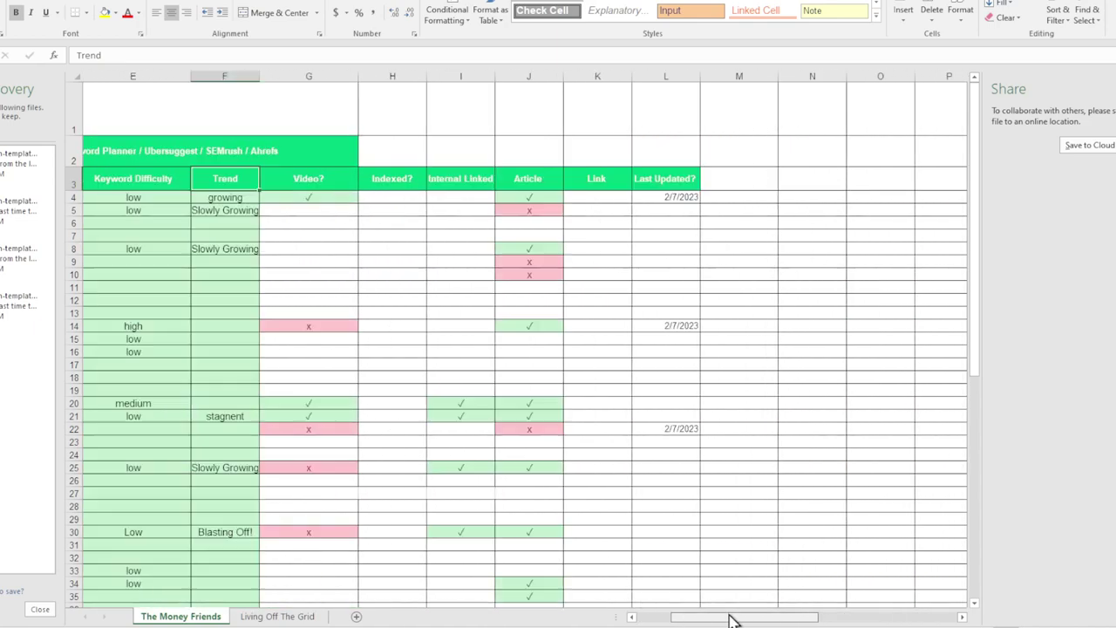